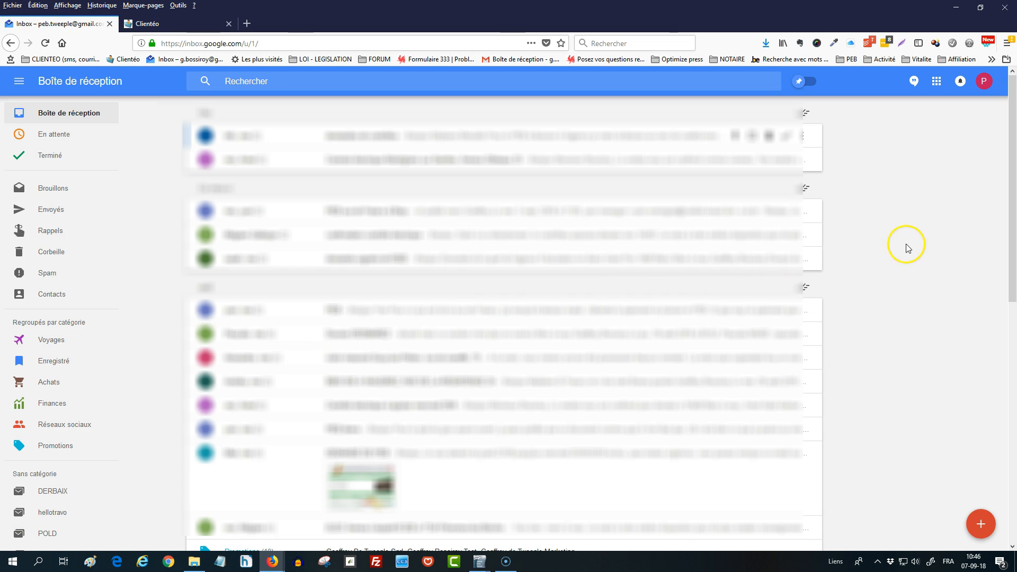
Open Google Drive from the Google apps list and dismiss its introductory tour
click(936, 81)
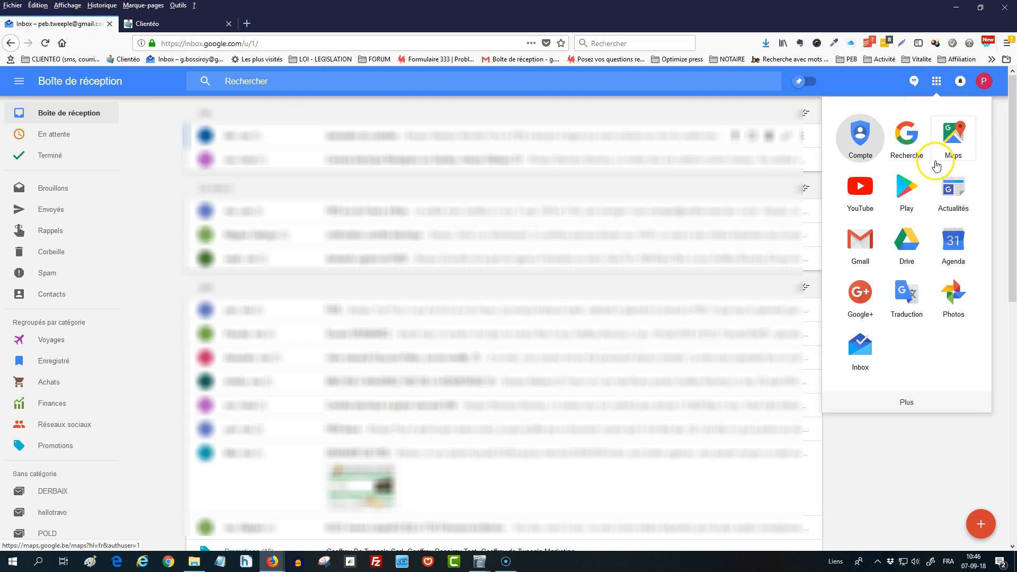
click(906, 244)
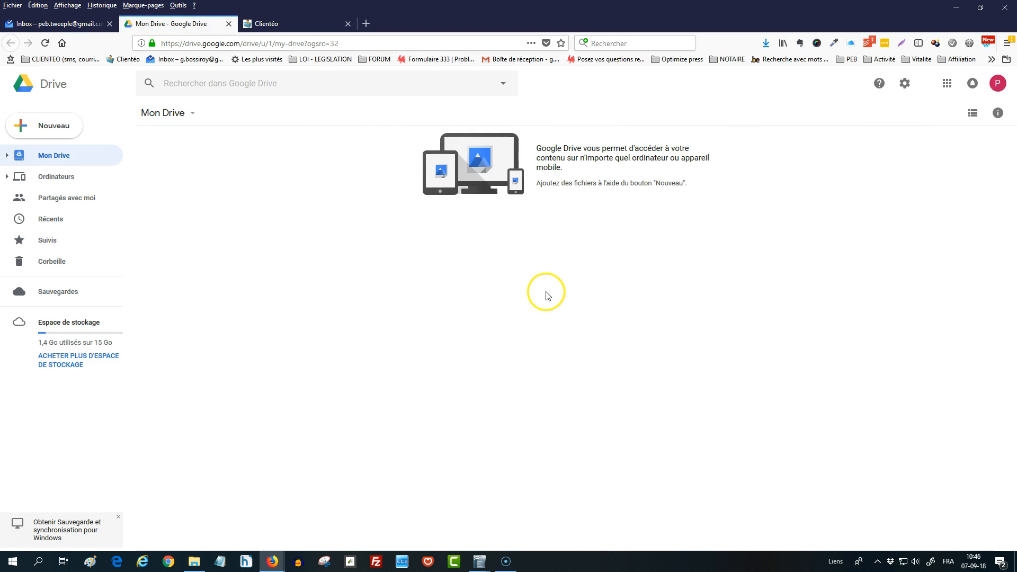
click(644, 309)
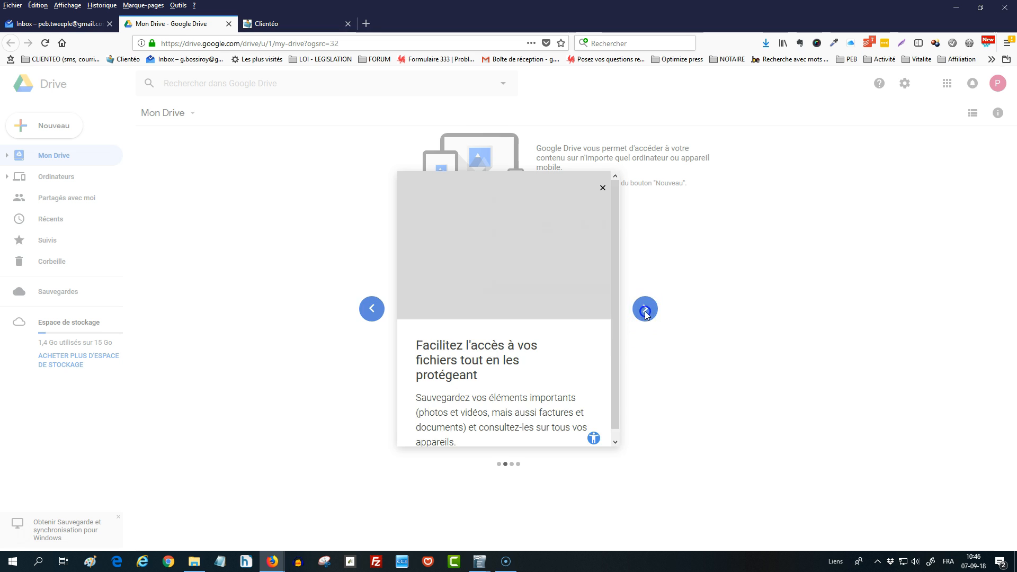
click(602, 188)
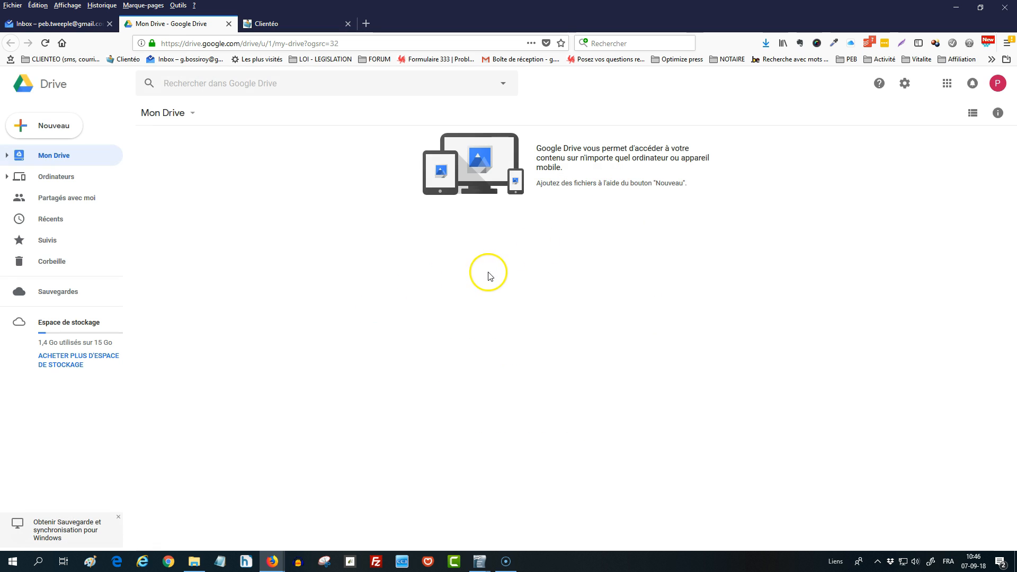
Upload the file 111-Litmus_The_Viral_Email_Report.pdf from the Téléchargements folder to Mon Drive
click(60, 132)
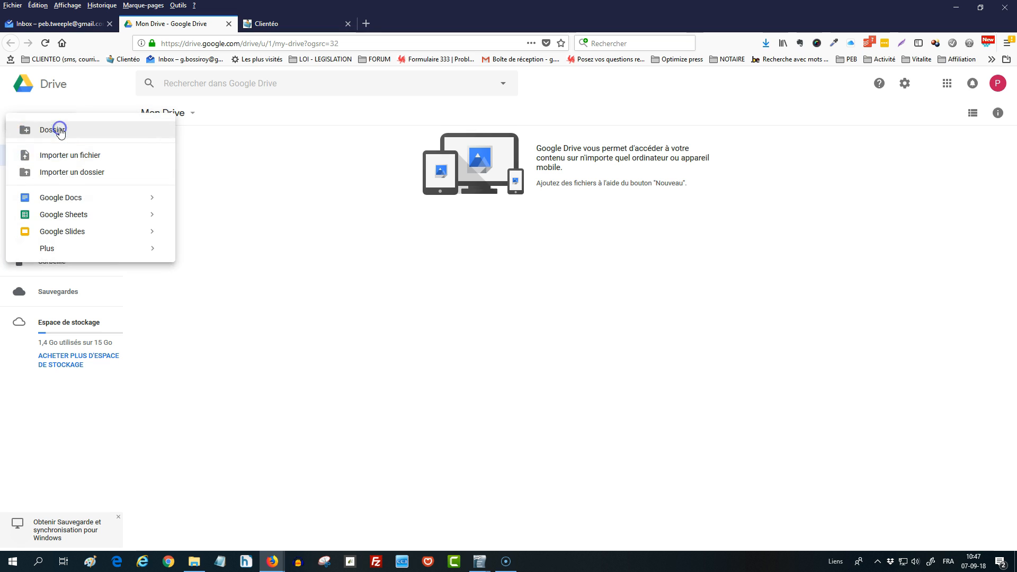
click(74, 159)
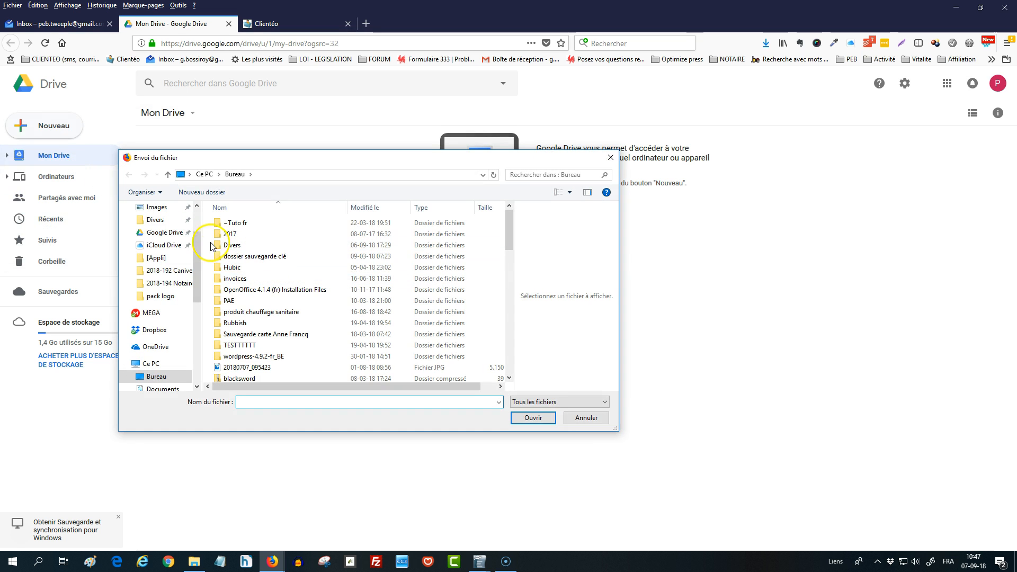
scroll(174, 265, up, 3)
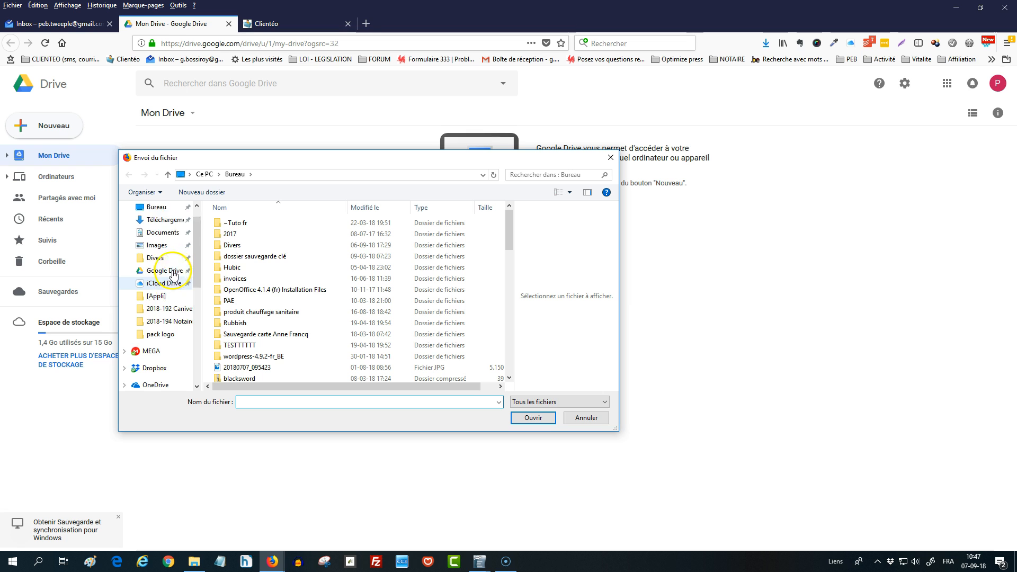
click(168, 241)
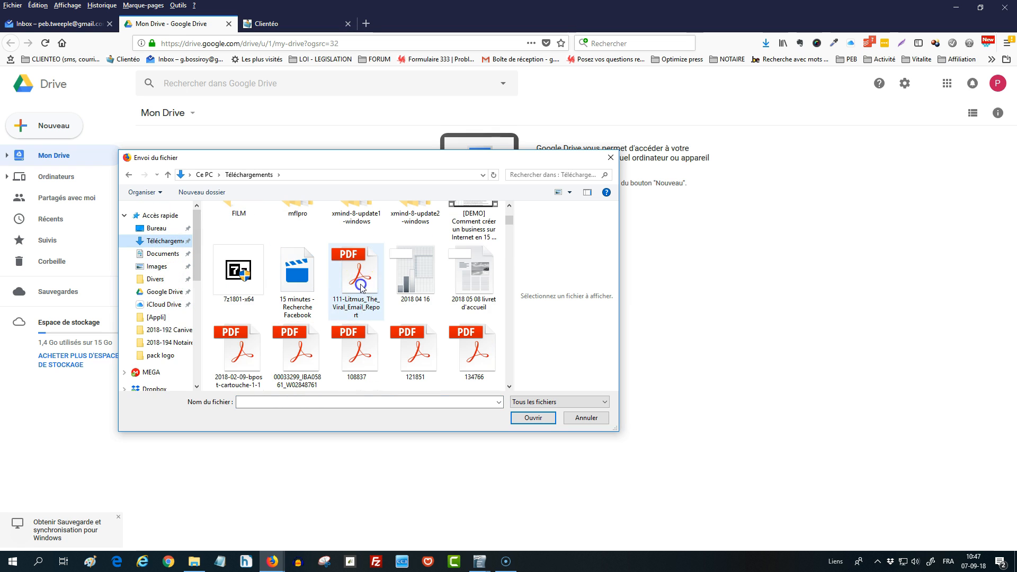
click(354, 284)
click(532, 418)
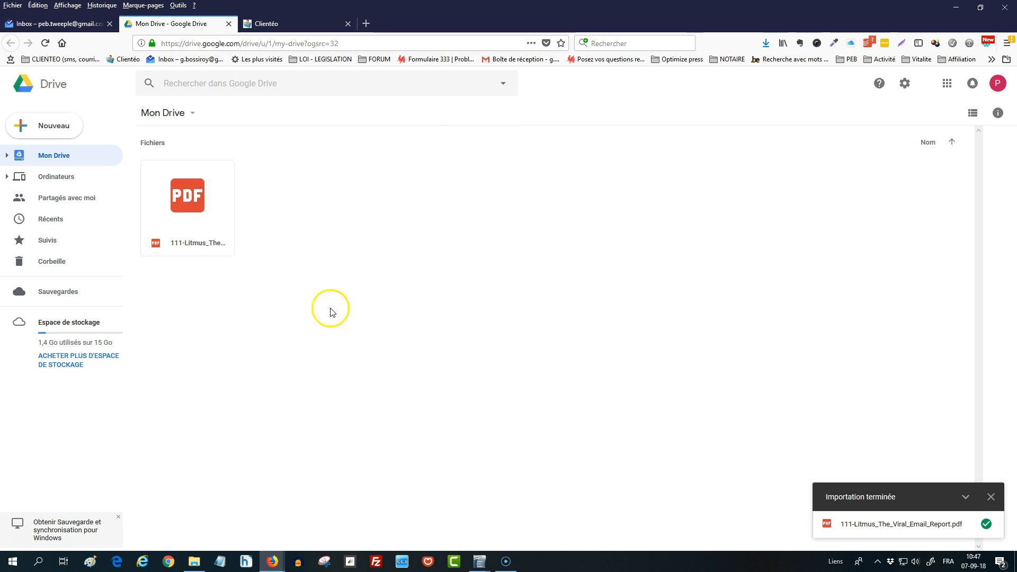
Open the uploaded PDF in the Drive viewer and enable link sharing for it
click(206, 226)
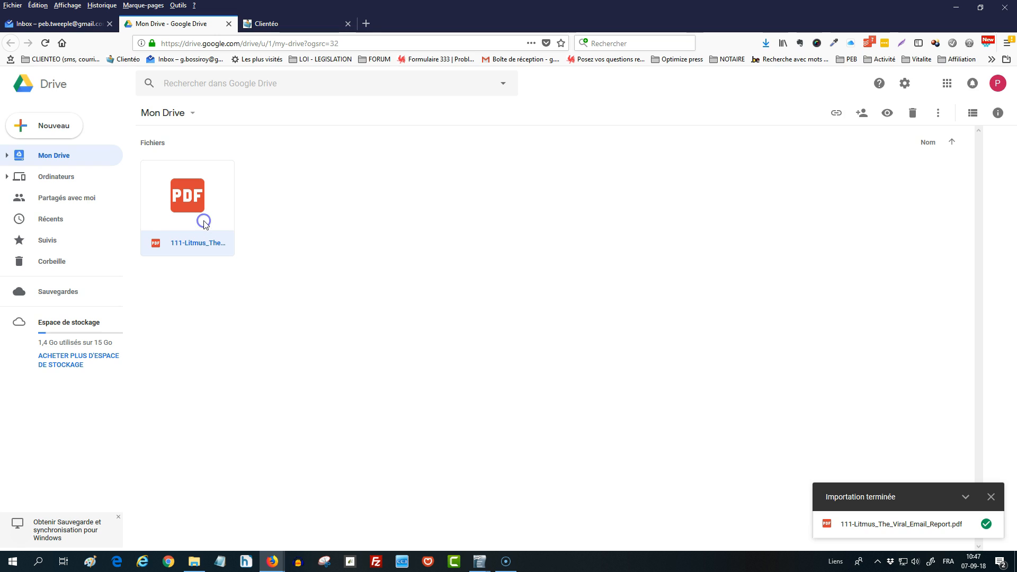
double_click(205, 222)
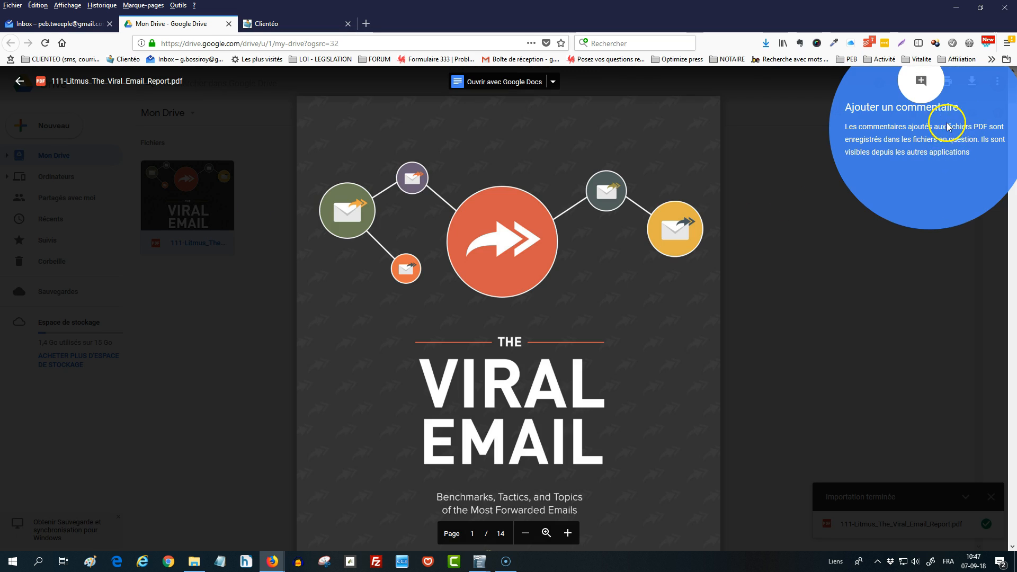
click(799, 143)
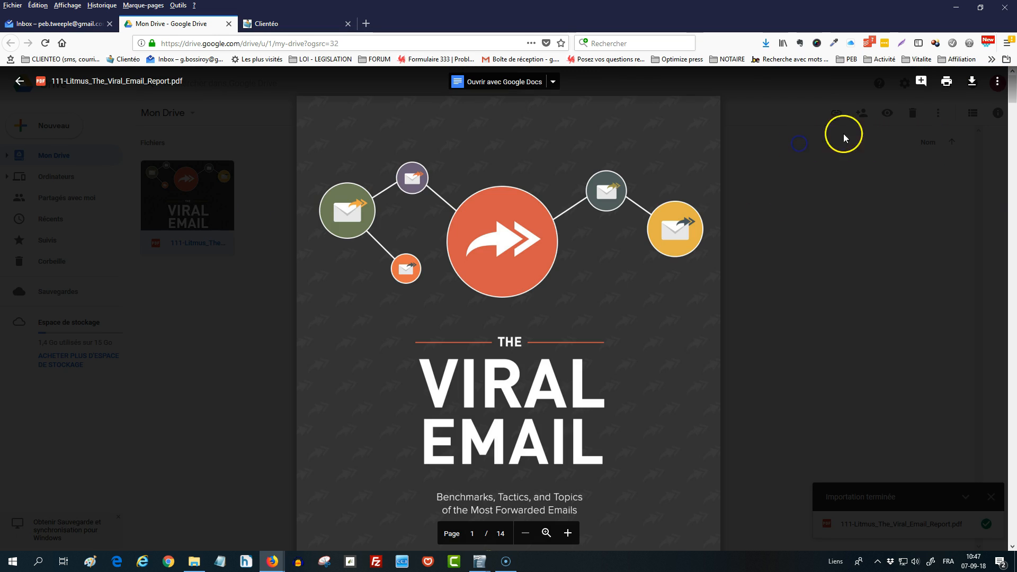
click(997, 82)
click(947, 114)
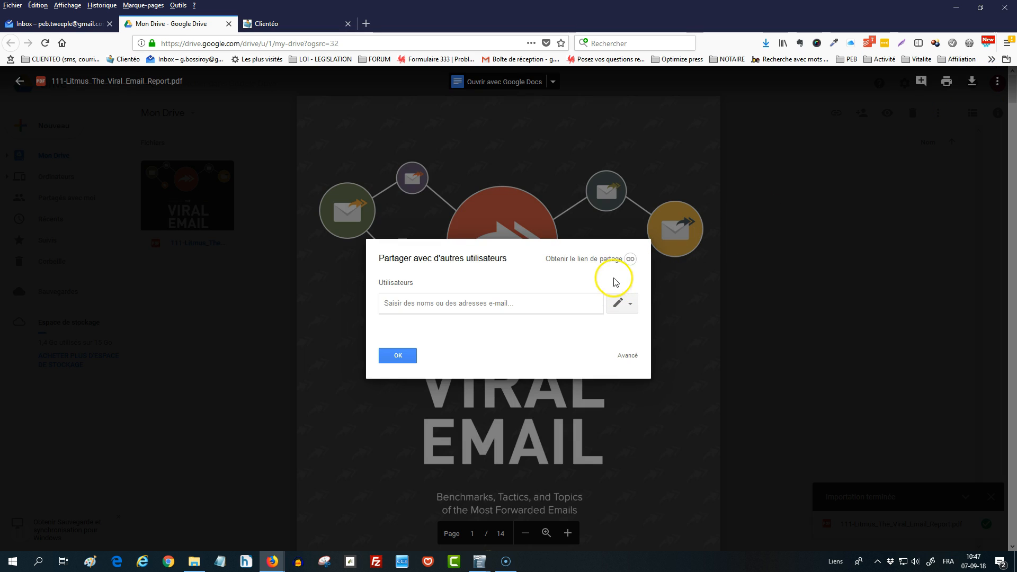
click(600, 260)
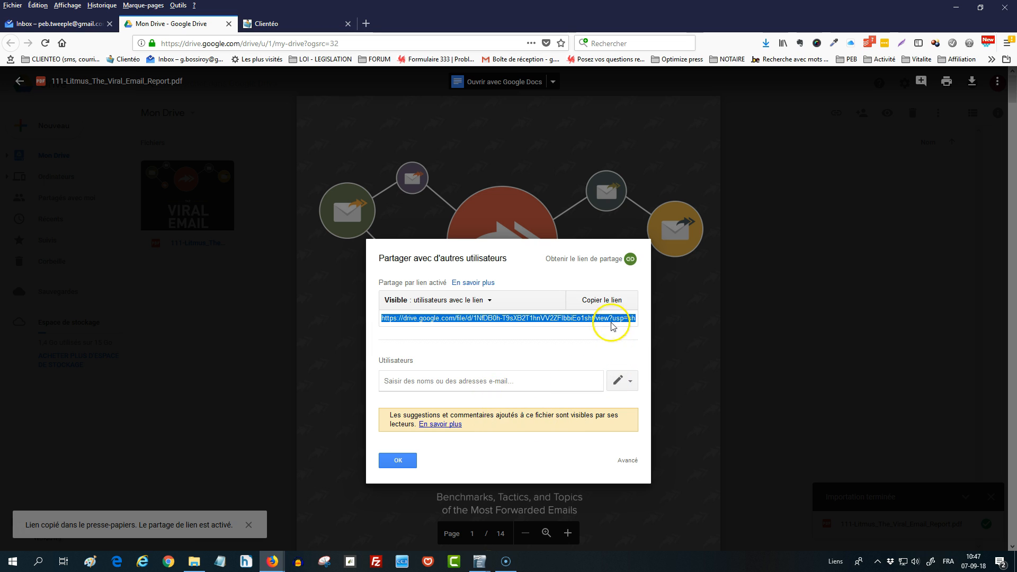
In the PDF's advanced sharing settings, save link sharing as "Activé : toutes les personnes disposant du lien" with Lecture access
click(629, 383)
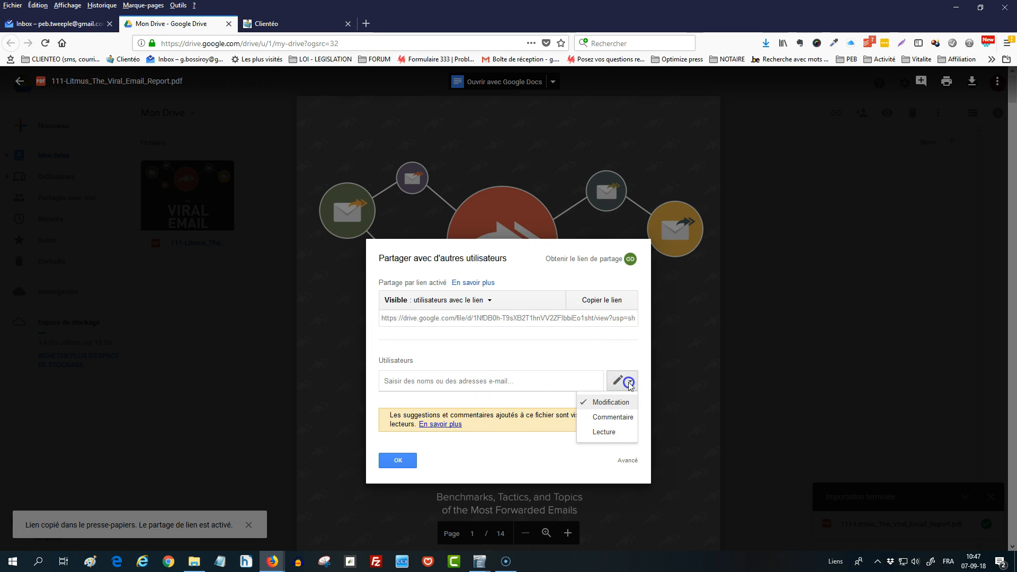
click(630, 385)
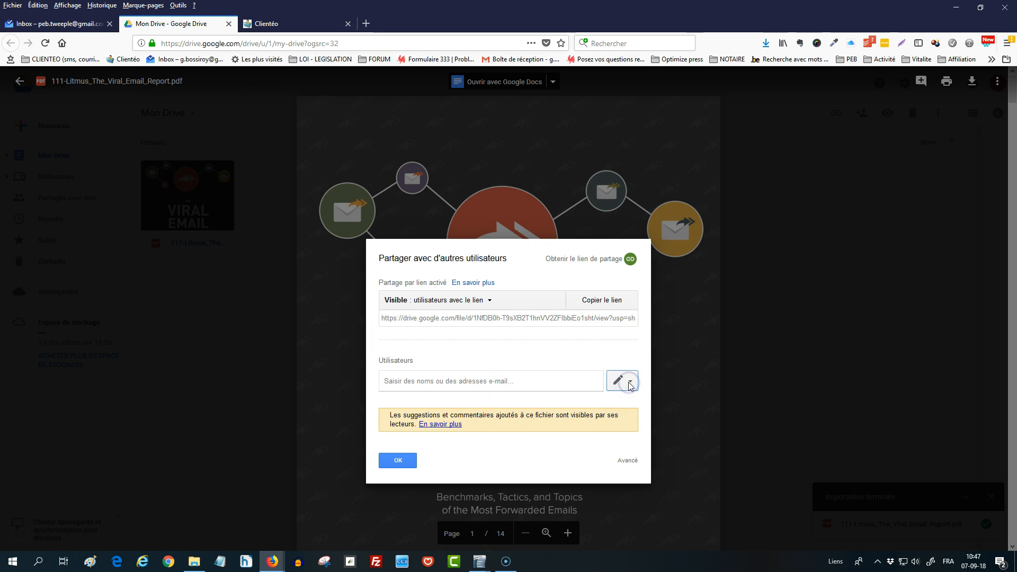
click(626, 462)
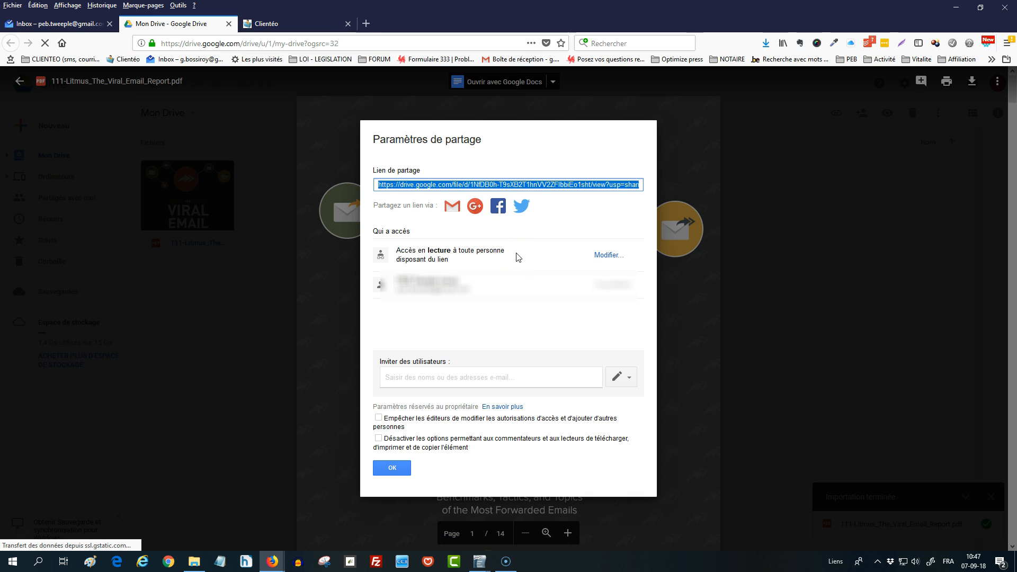
click(603, 256)
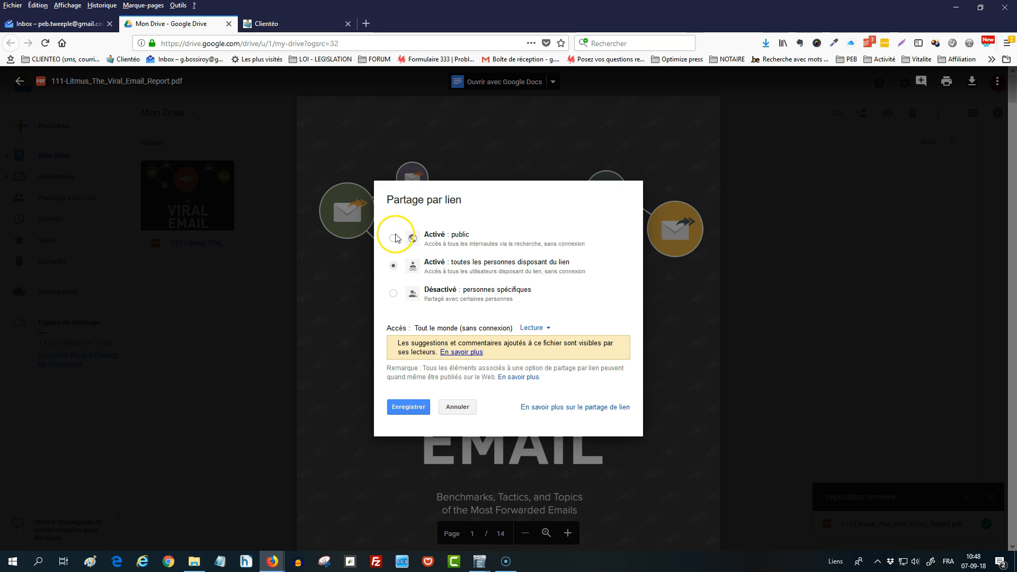
click(393, 240)
click(392, 266)
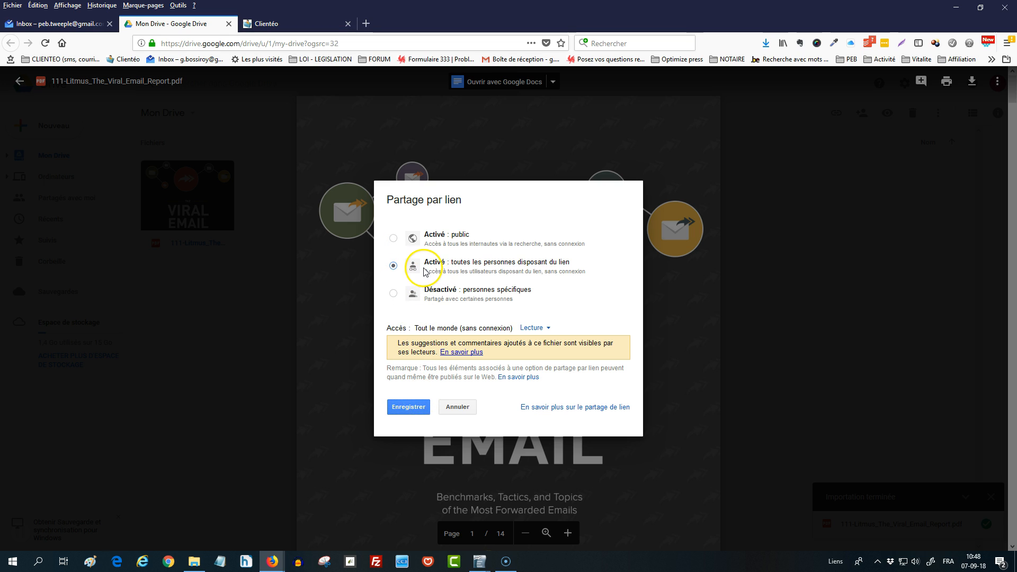
click(418, 407)
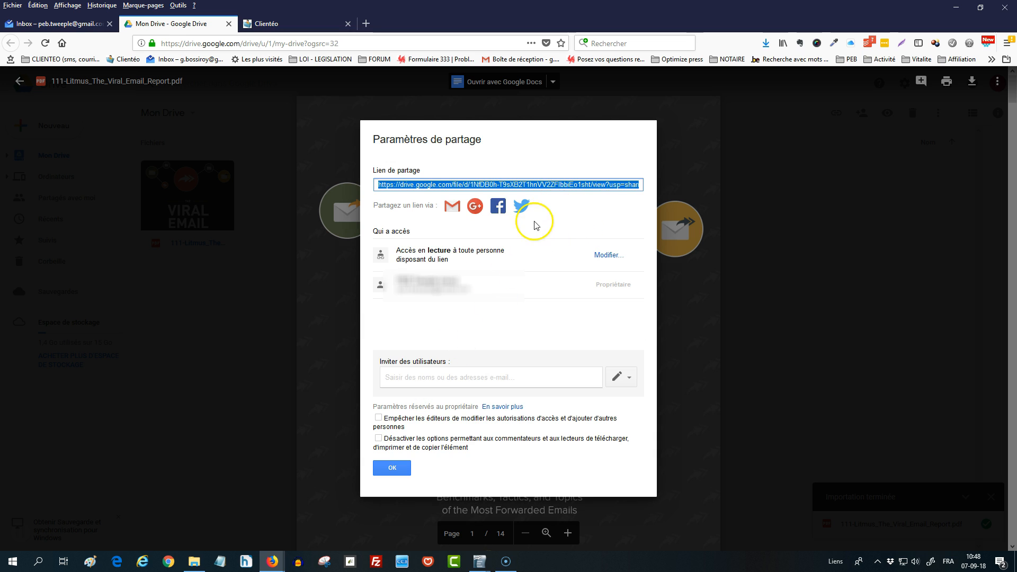
click(405, 470)
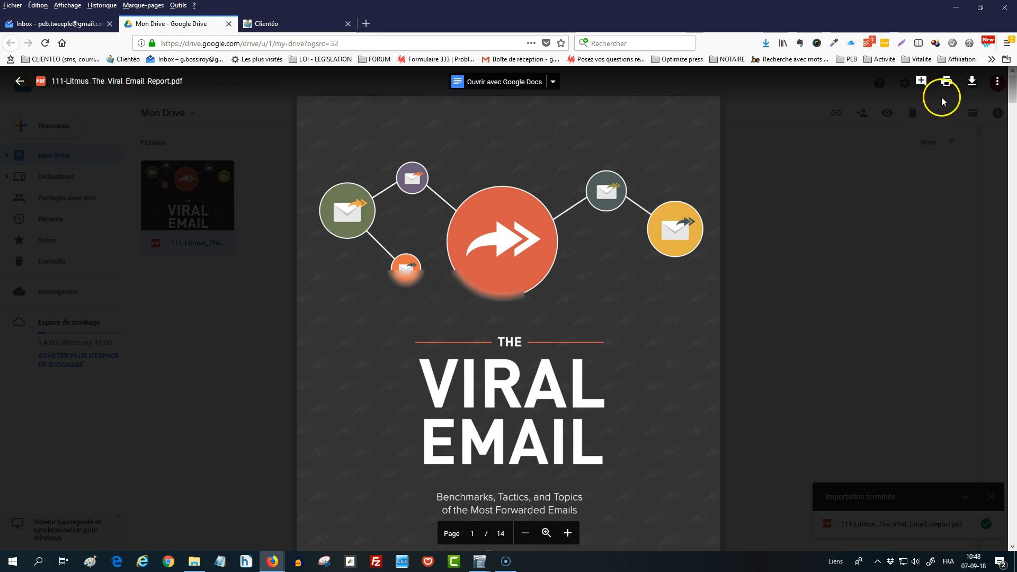
Copy the PDF's sharing link from its sharing settings and close them
click(997, 81)
click(910, 109)
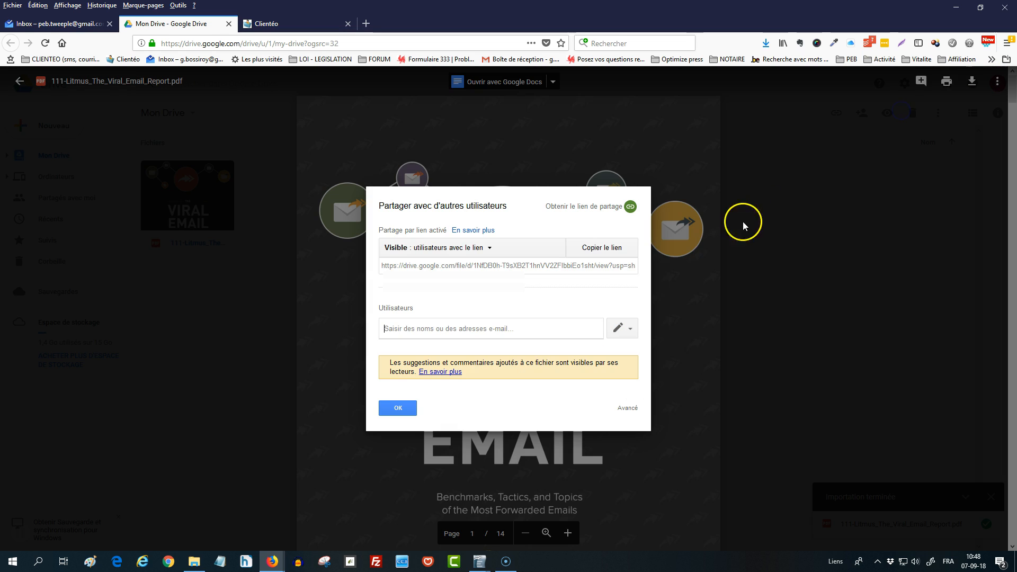
click(611, 256)
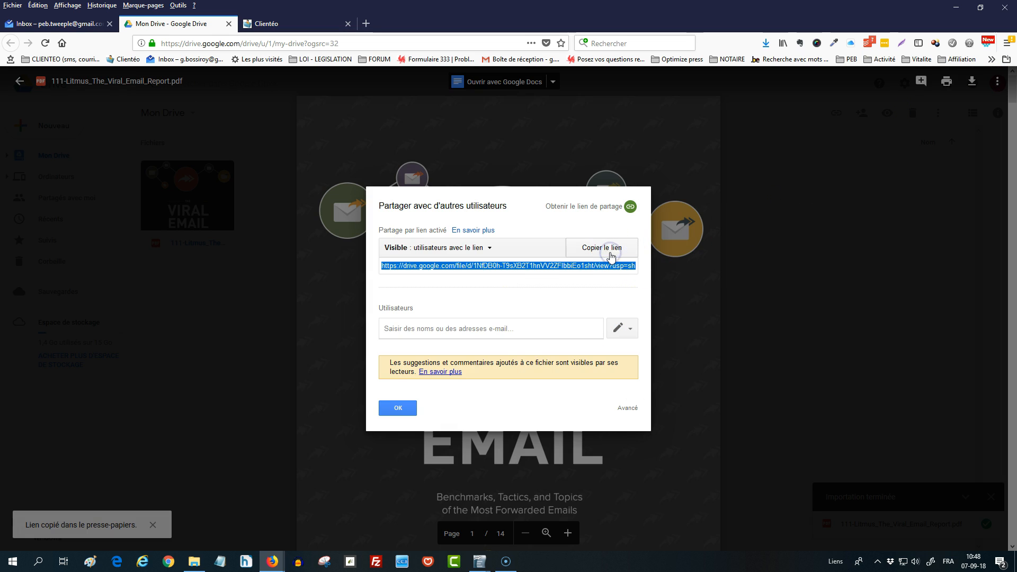
click(400, 408)
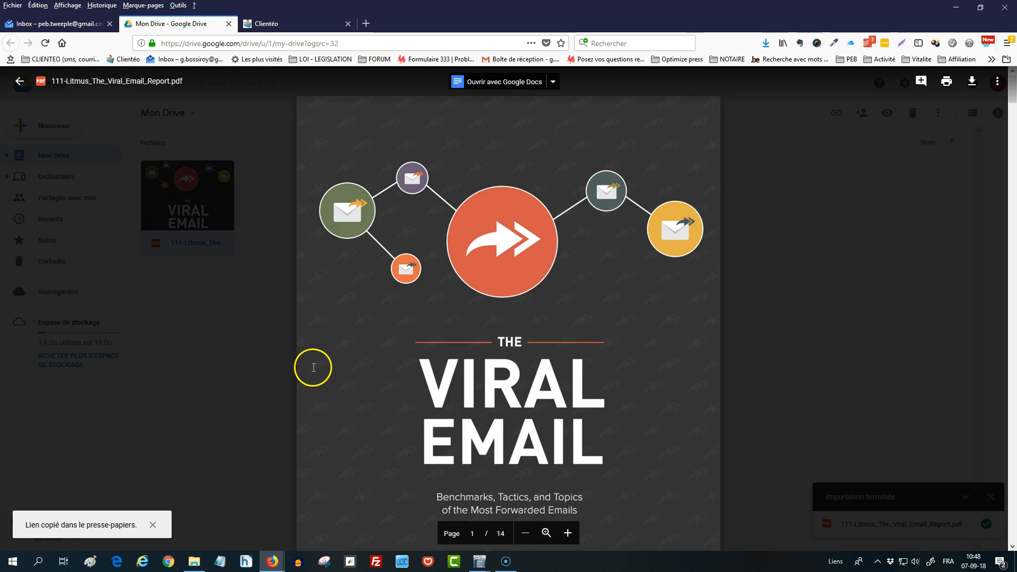
Switch to Clientéo, paste the copied sharing link into a blank Notepad document and minimize Notepad
click(268, 26)
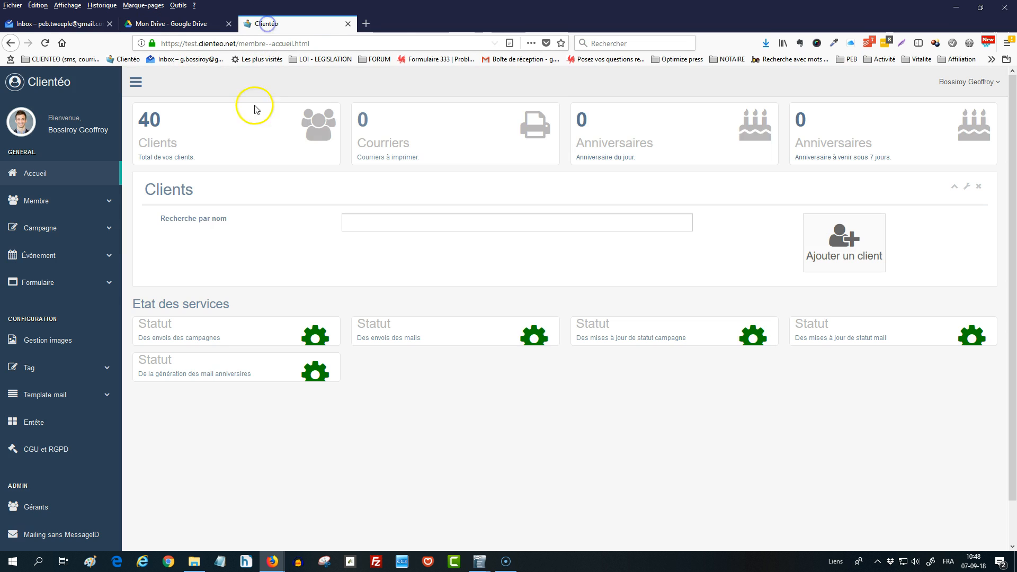
click(220, 561)
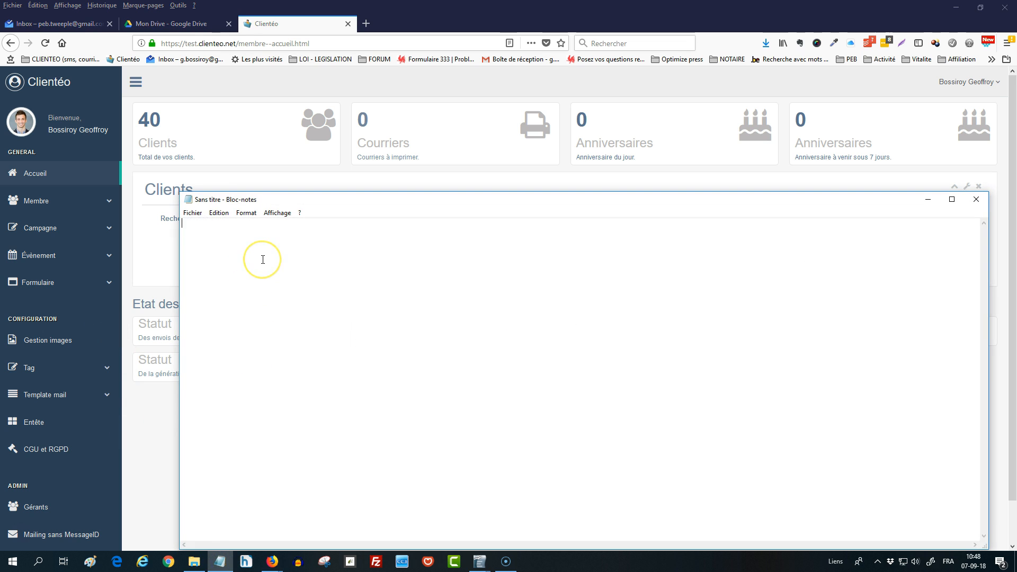
key(ctrl+v)
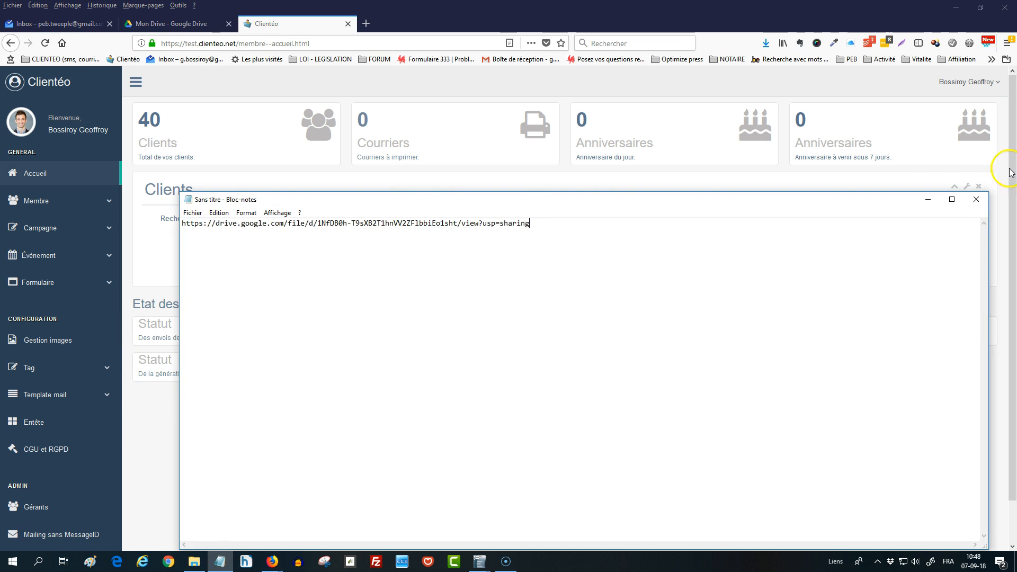
click(928, 199)
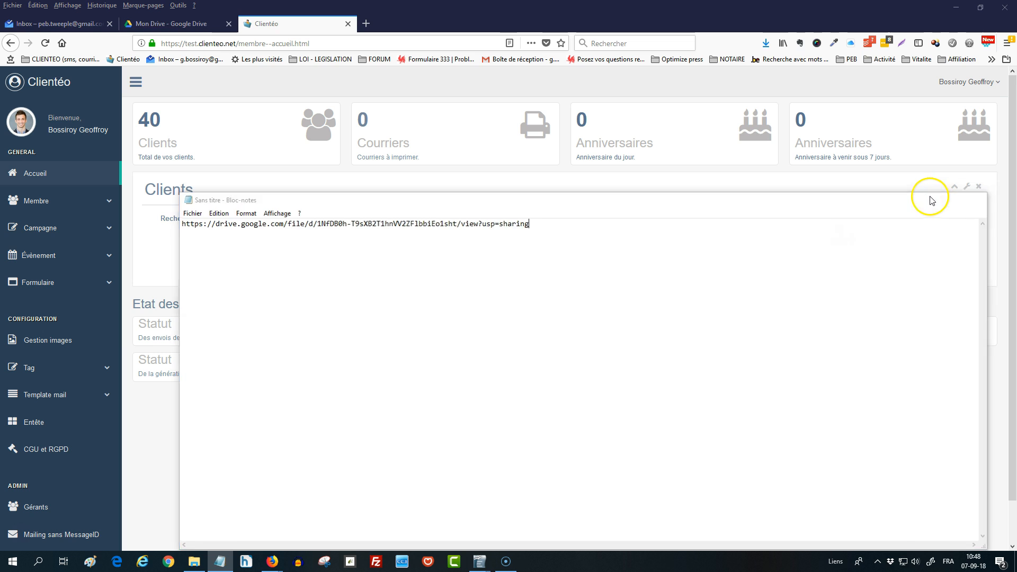
Create a campaign named "test mail fichier" of type Email and continue to recipient filtering
click(55, 229)
click(57, 258)
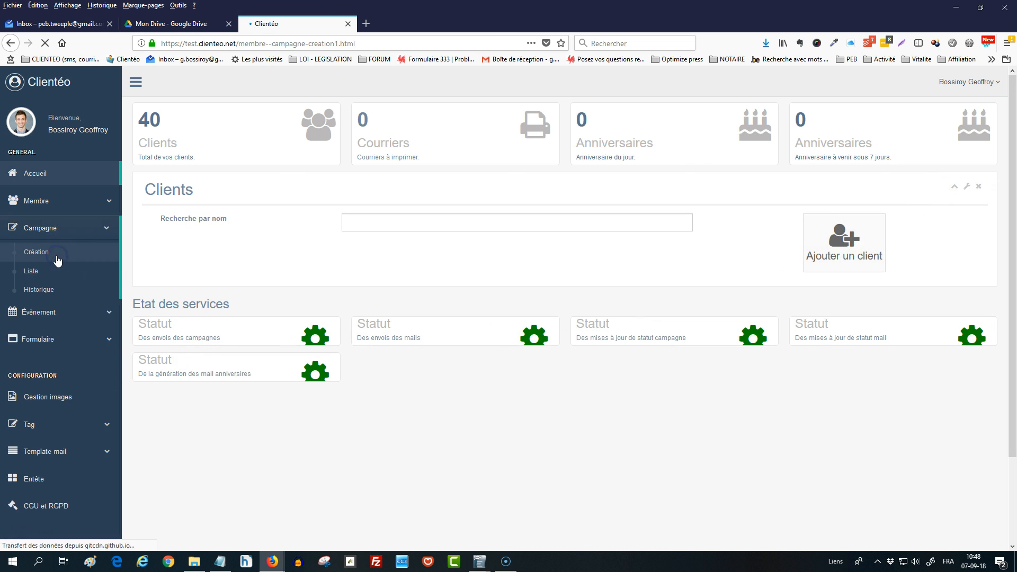
click(442, 236)
text(test mail )
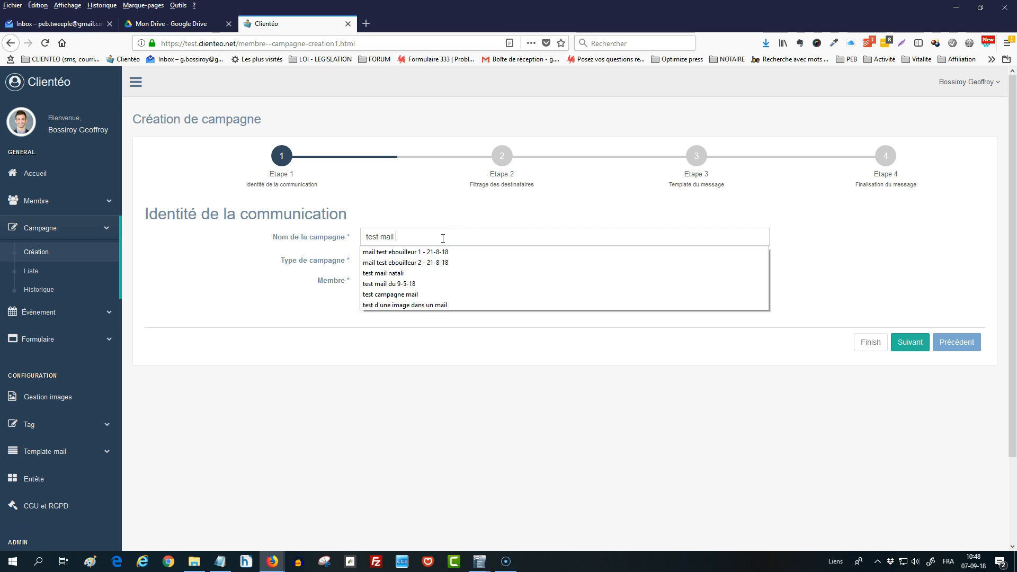
text(fic)
click(405, 260)
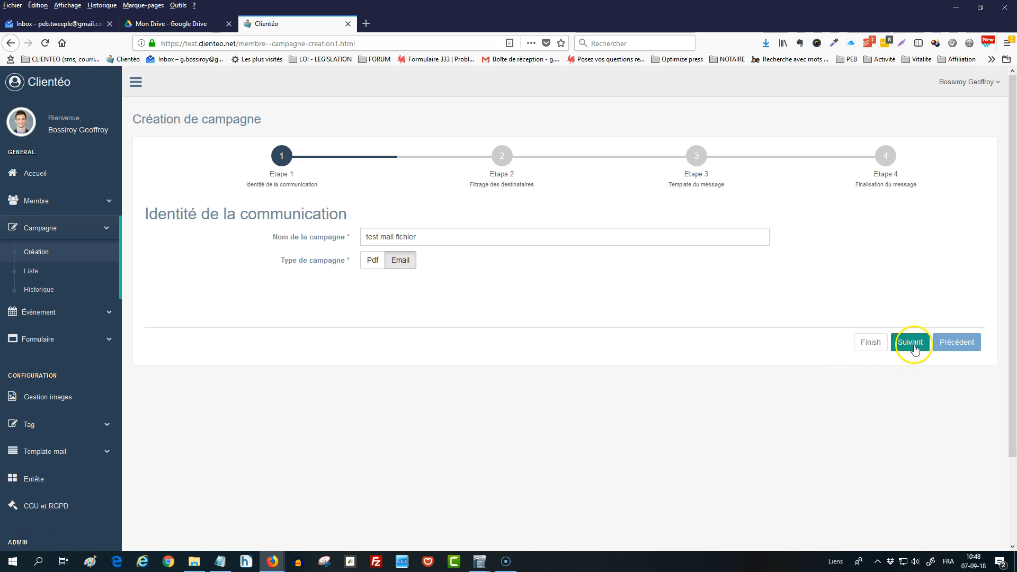
click(910, 342)
Filter the campaign's recipients by the "atelier cuisine" tag and proceed with the "vierge" message template
scroll(237, 299, down, 2)
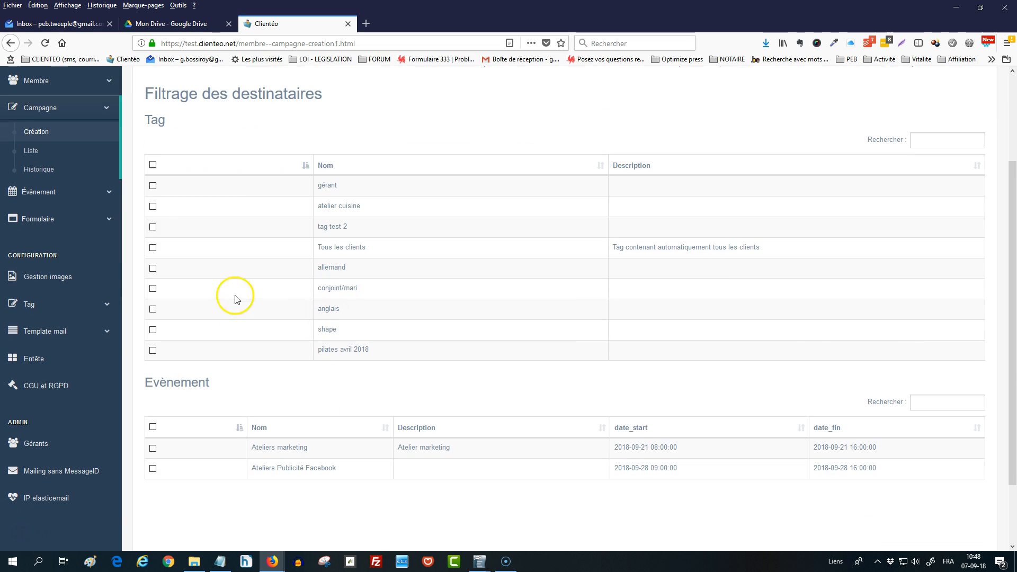
click(153, 206)
scroll(533, 292, down, 2)
click(907, 490)
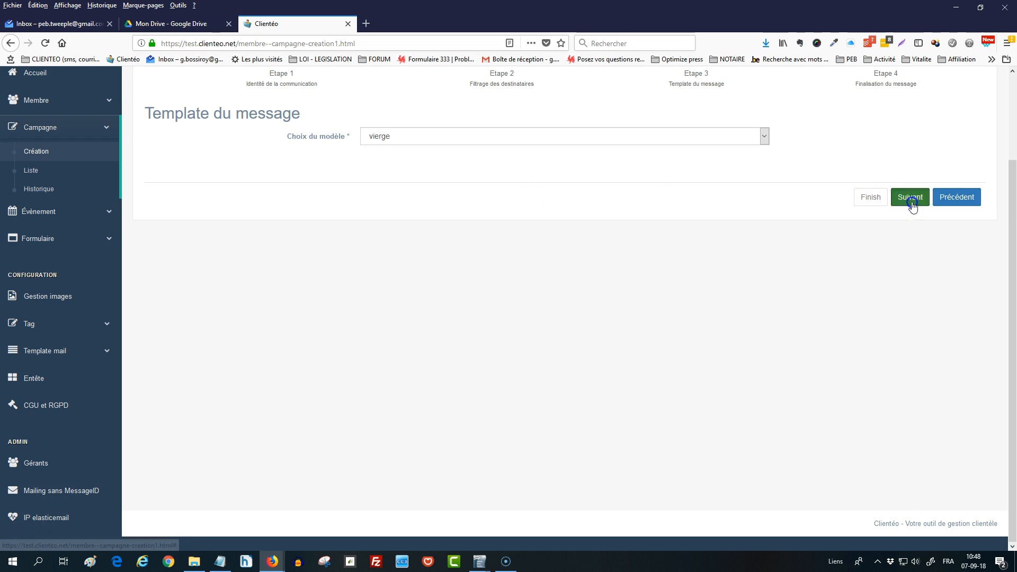
click(911, 204)
Write "Bonjour" and "voici les explications pour faire BBB" in the message body, and paste the PDF's Drive link below
click(308, 190)
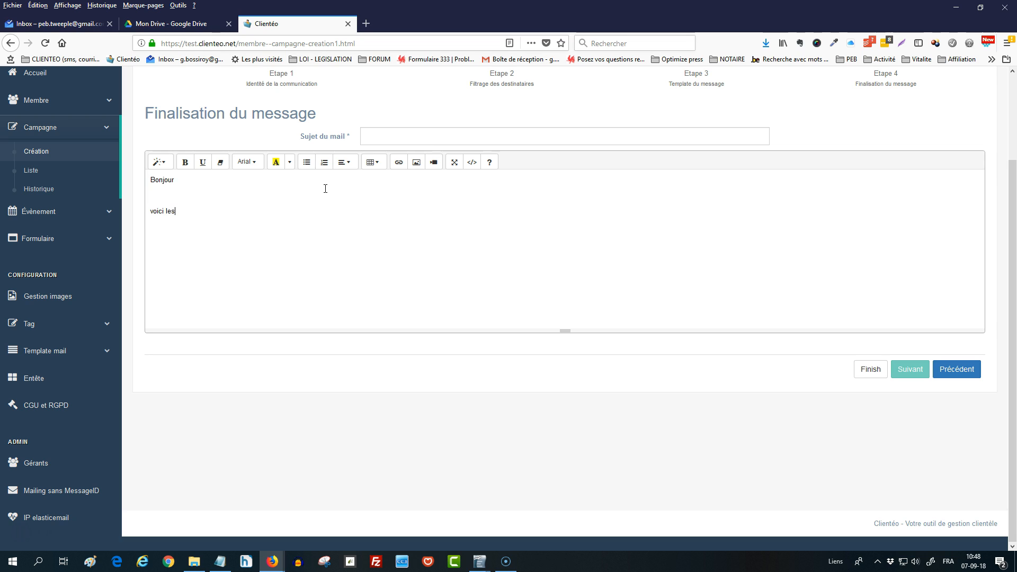
text(ations pour faire BBB)
key(Return)
key(ctrl+v)
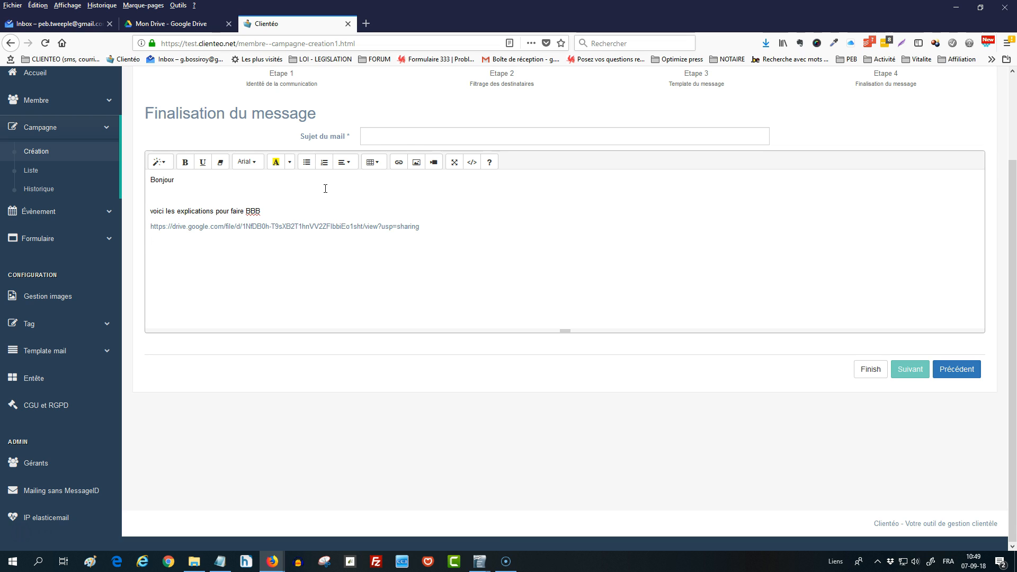
Close the message below the Drive link with "Bien à vous" and the signature placeholder "Nom"
text(en)
text(  vous)
key(BackSpace)
key(BackSpace)
key(BackSpace)
key(BackSpace)
text(à vous)
key(Return)
text(Nom)
Set the email's subject to "titre du mail avec fichier"
click(372, 137)
text(titre)
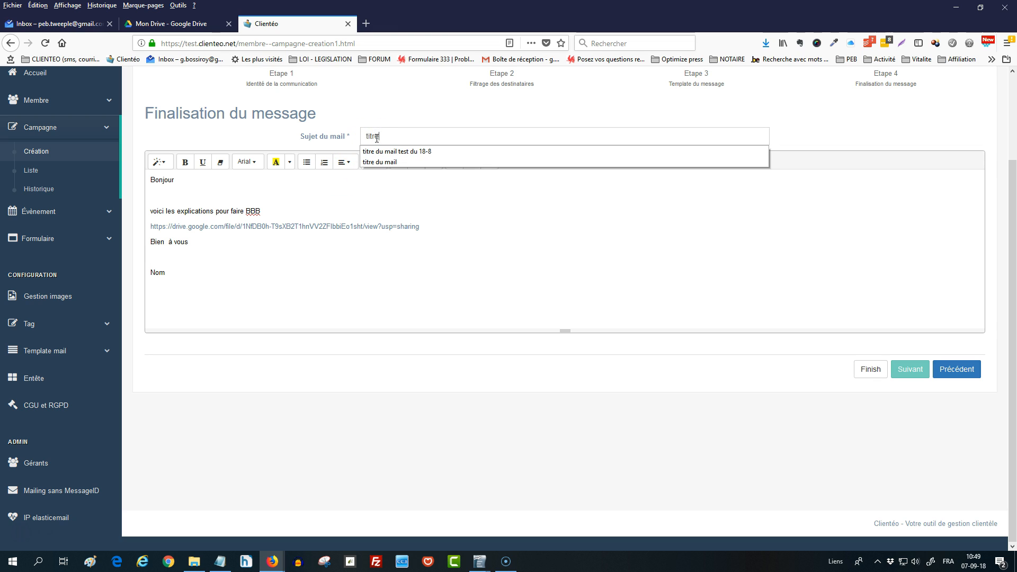
text( du mail avec fichier)
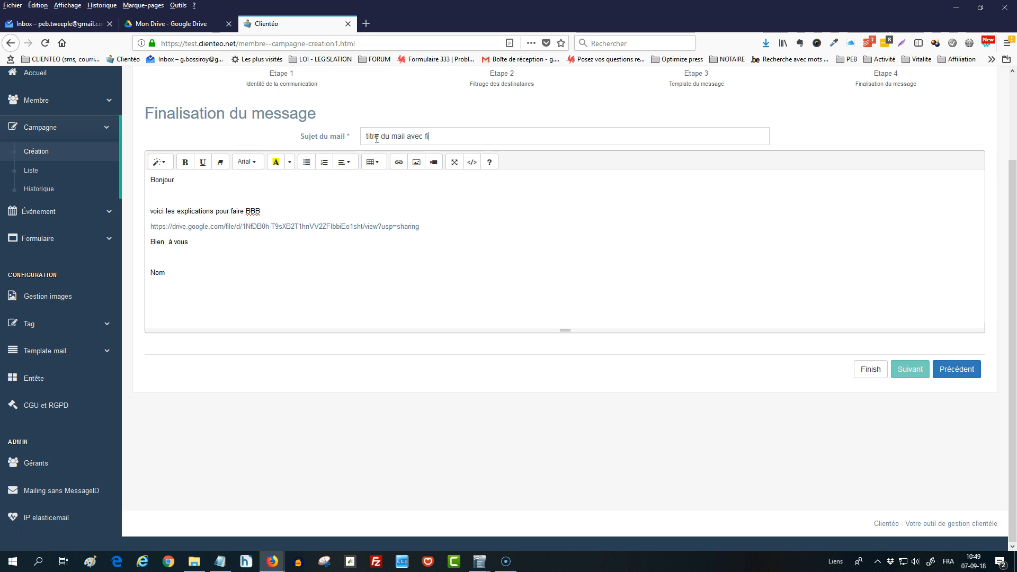
click(394, 182)
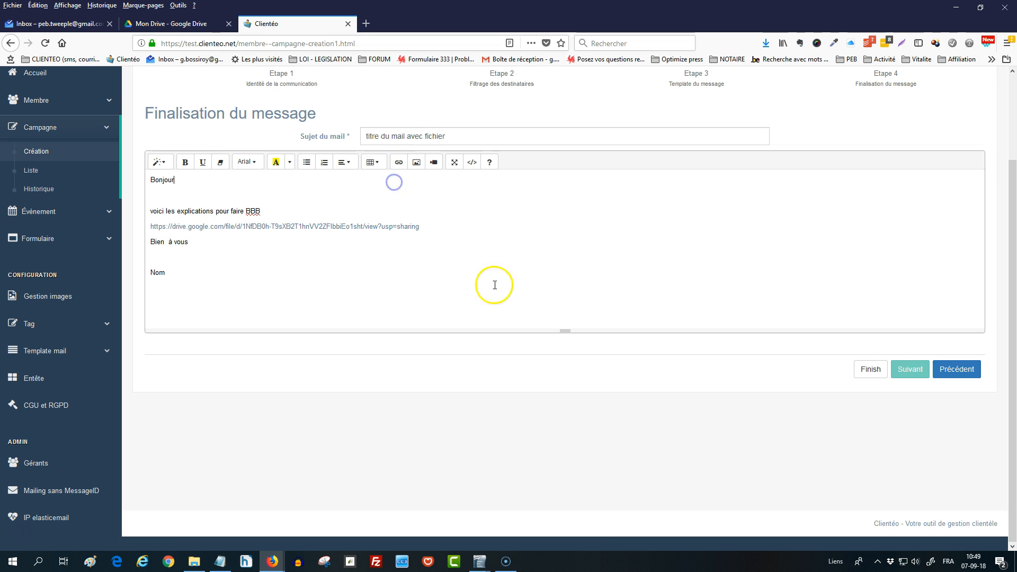
Finish creating the campaign and review its message content on the campaign's detail page
click(878, 376)
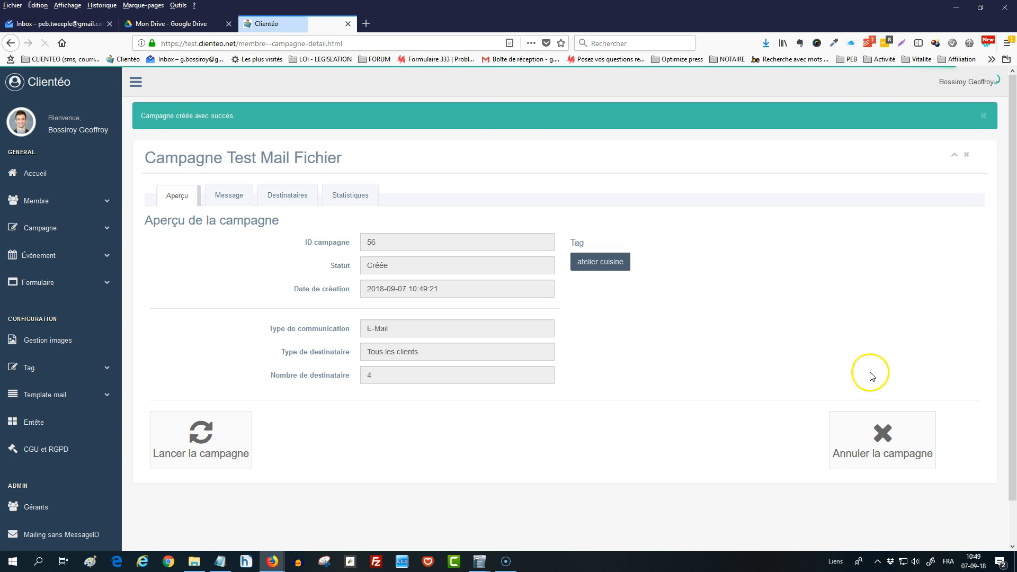
click(226, 198)
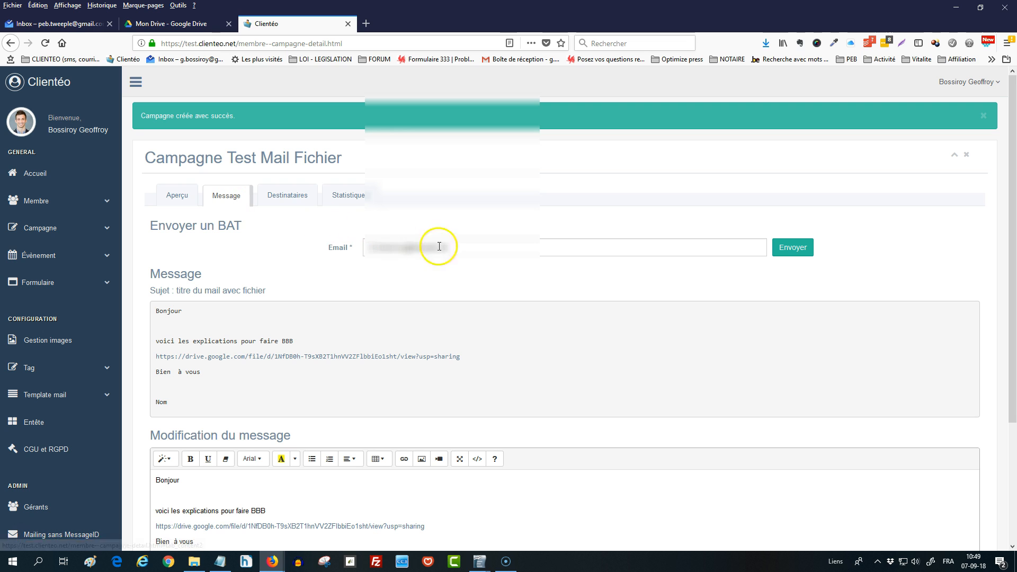
scroll(428, 305, down, 3)
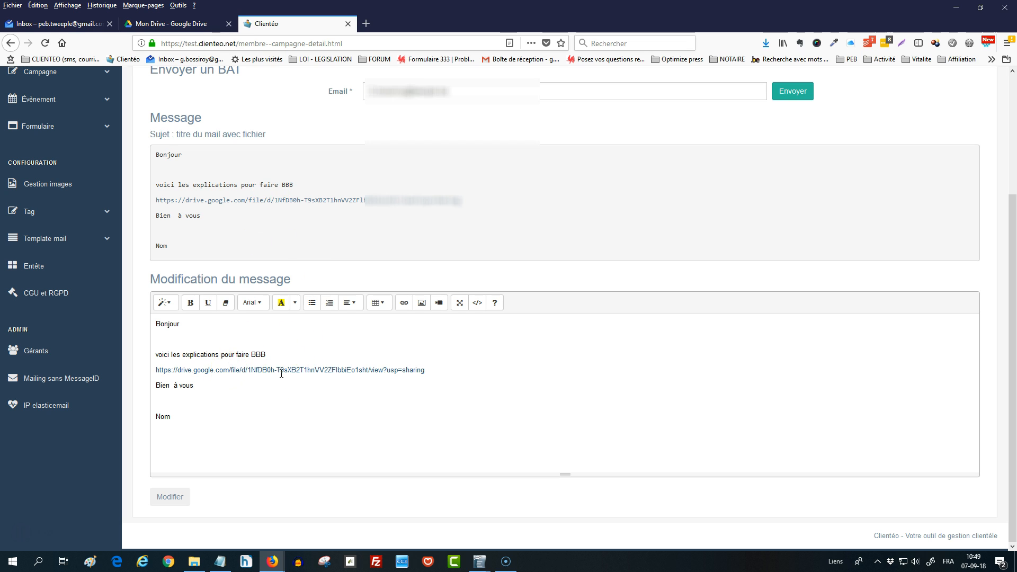
Open the copied sharing link in a new browser tab and look through the PDF's first pages
click(366, 23)
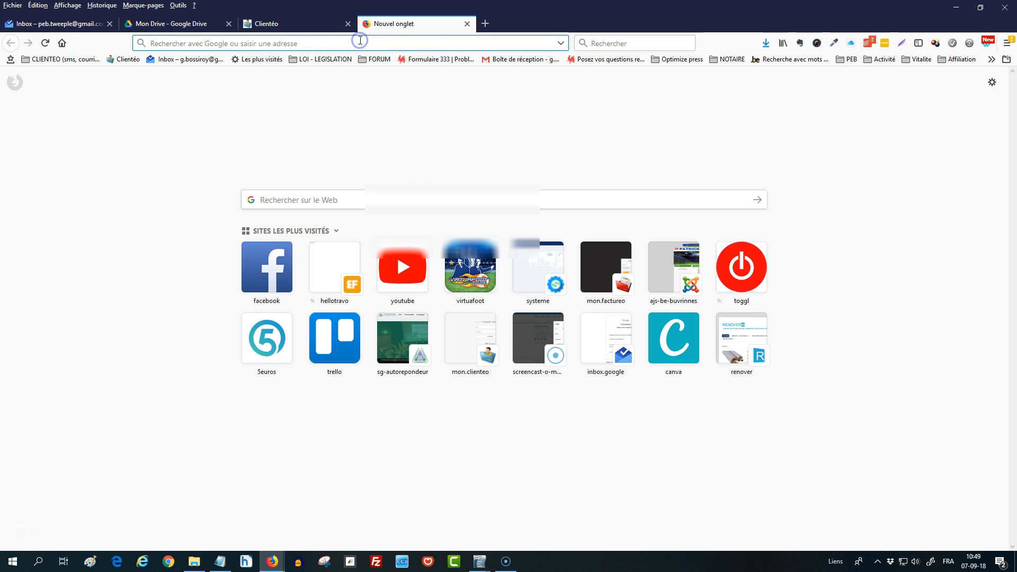
key(Return)
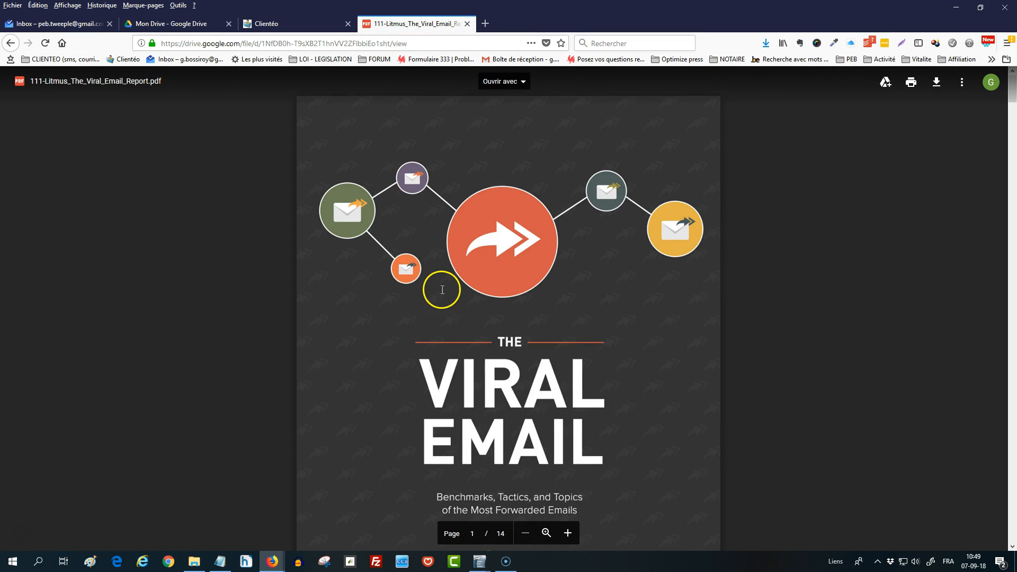
scroll(442, 289, down, 10)
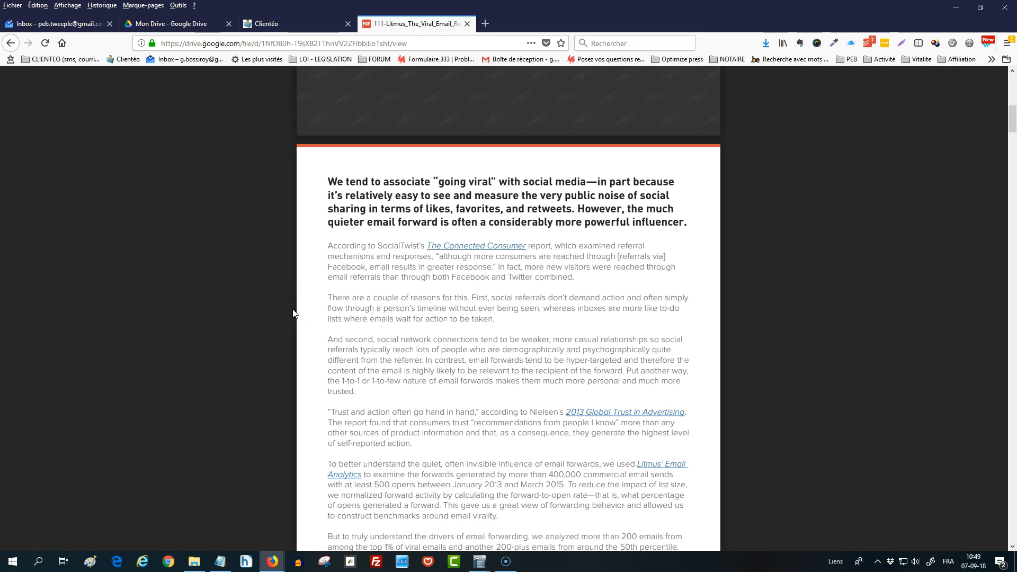
scroll(294, 313, up, 2)
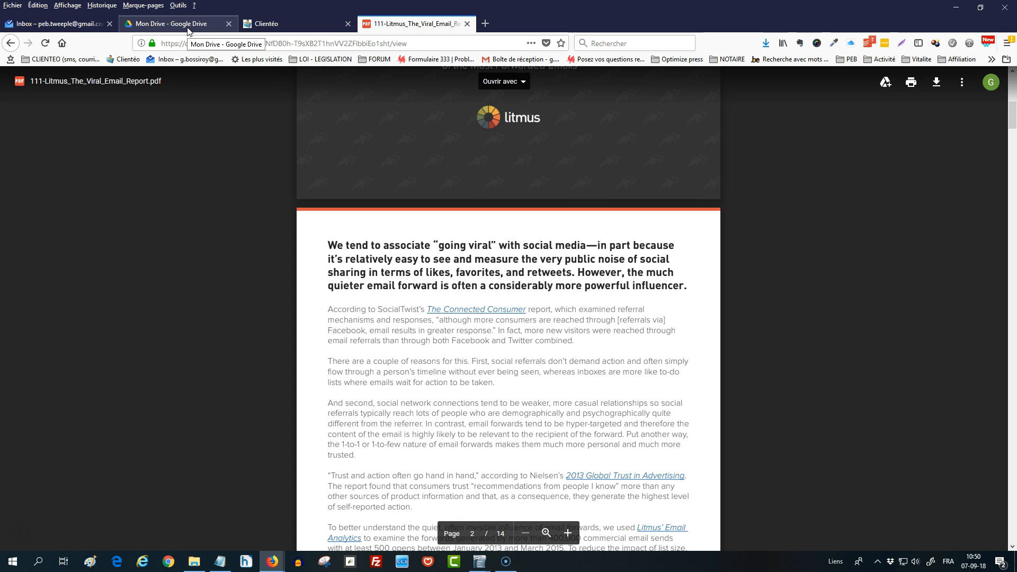
click(201, 137)
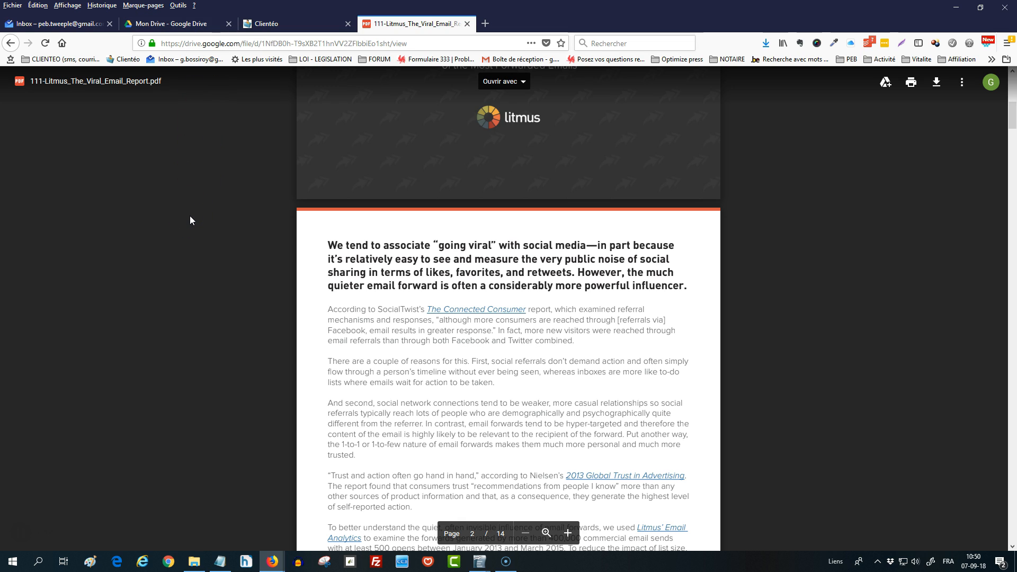